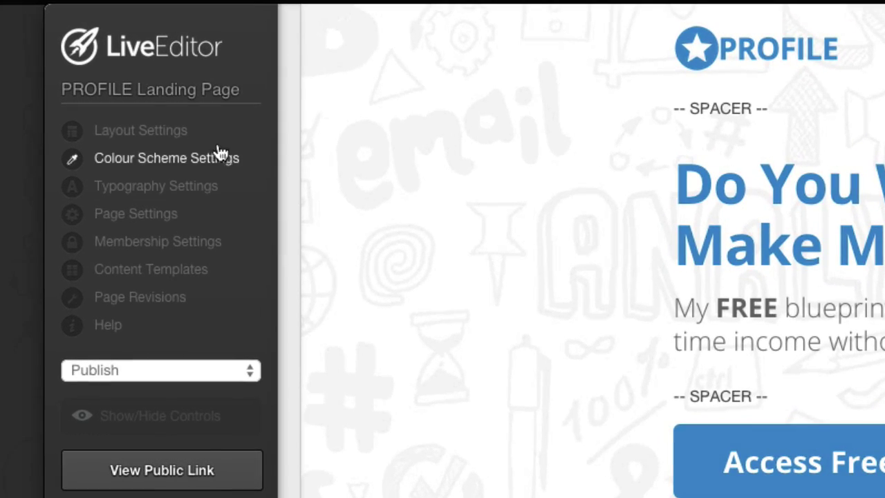
Expand Page Colour Settings and Overall Page Colour Options in the Colour Scheme Settings
click(214, 159)
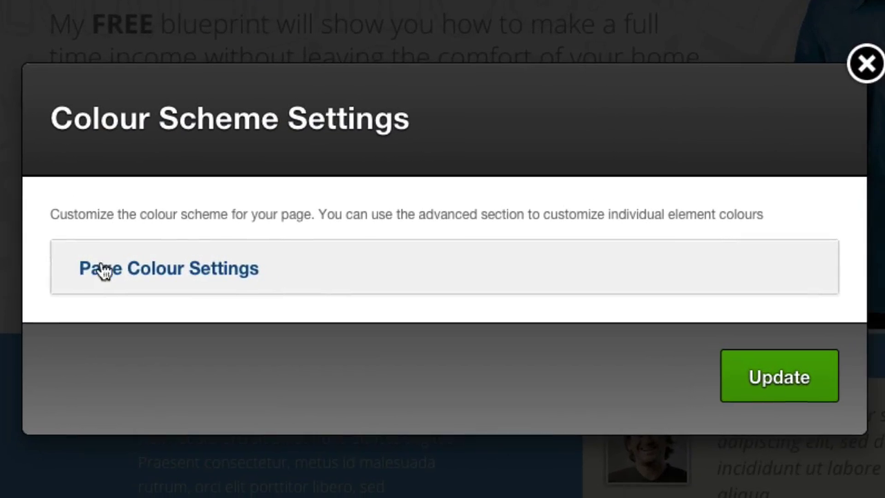
click(167, 297)
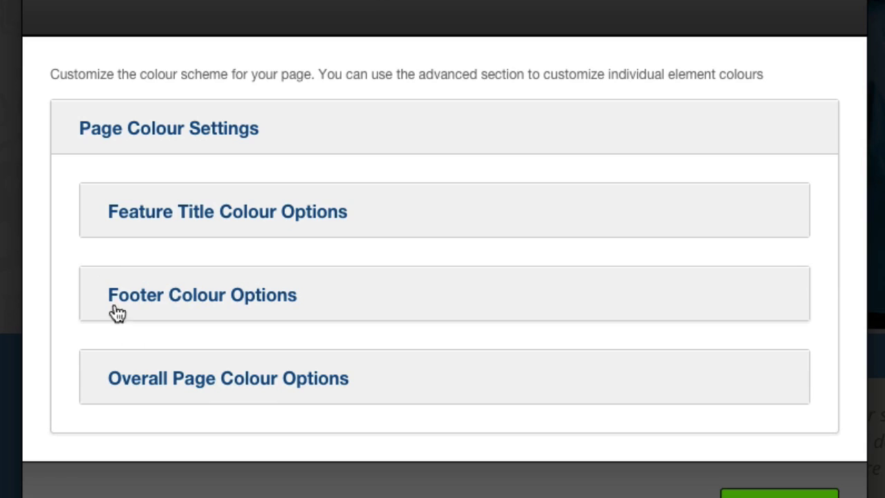
click(154, 379)
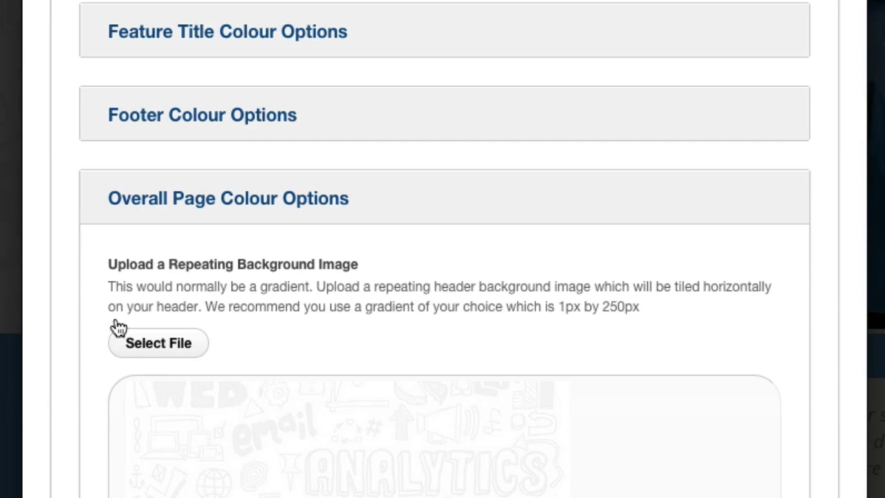
scroll(83, 198, down, 5)
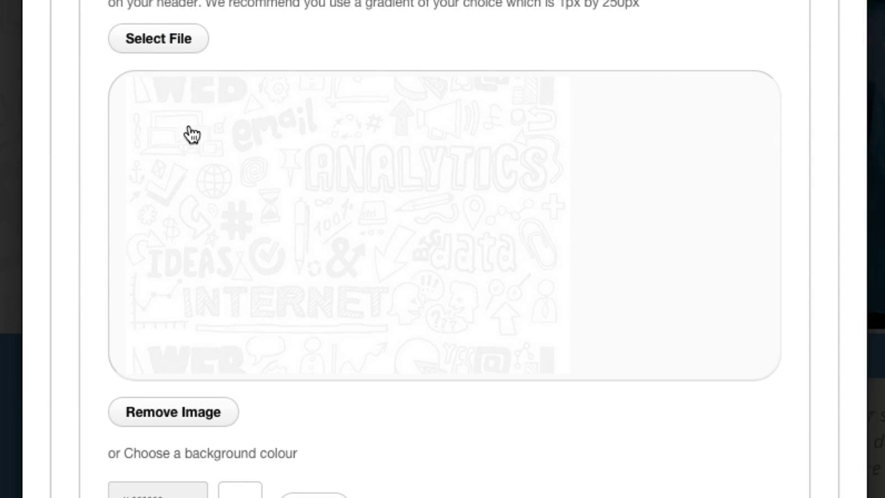
scroll(182, 187, down, 5)
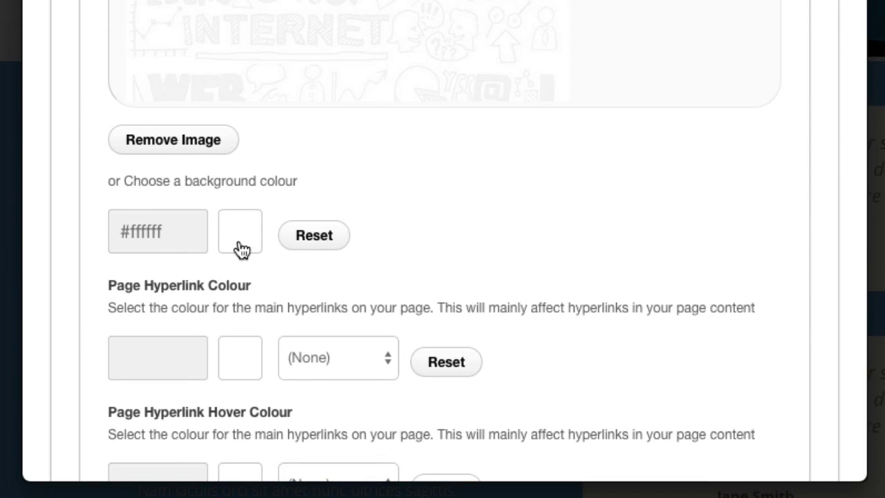
Check the background colour picker, close the colour dialog, and show element editing controls
click(241, 249)
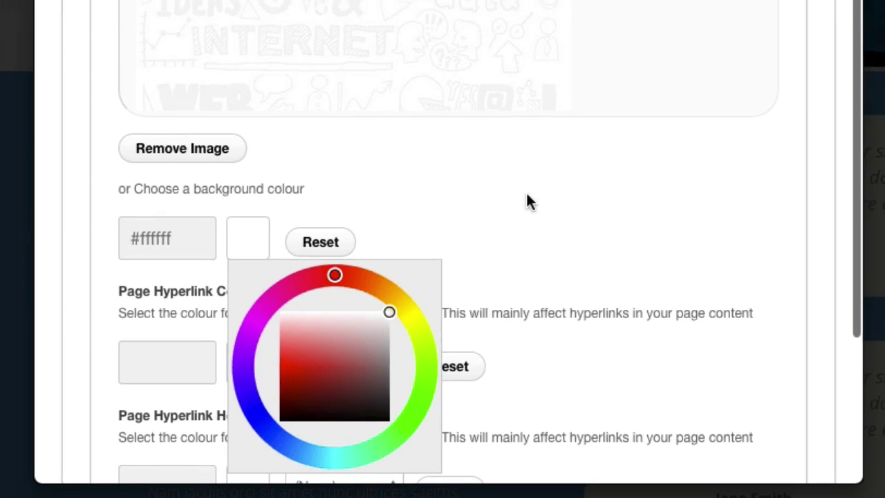
click(529, 192)
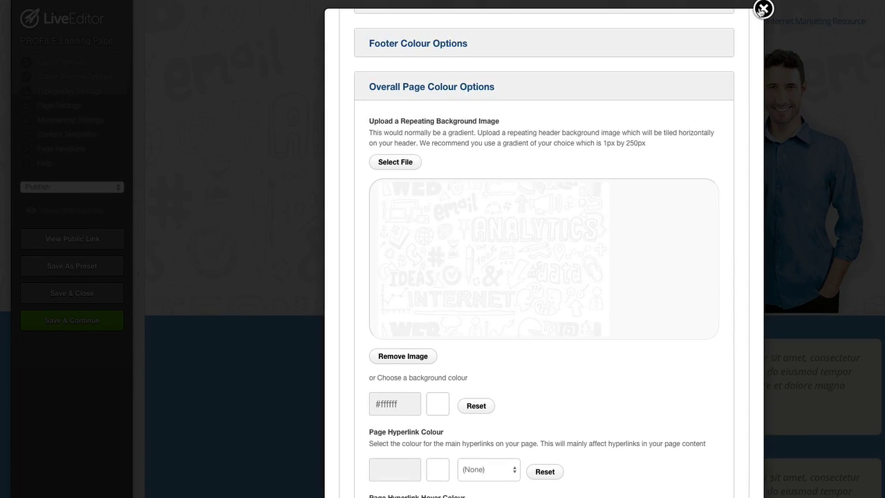
click(762, 9)
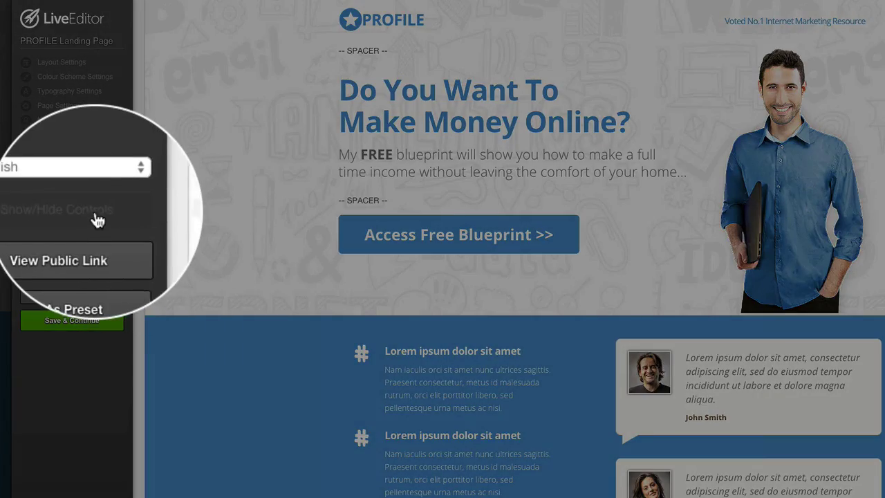
click(94, 214)
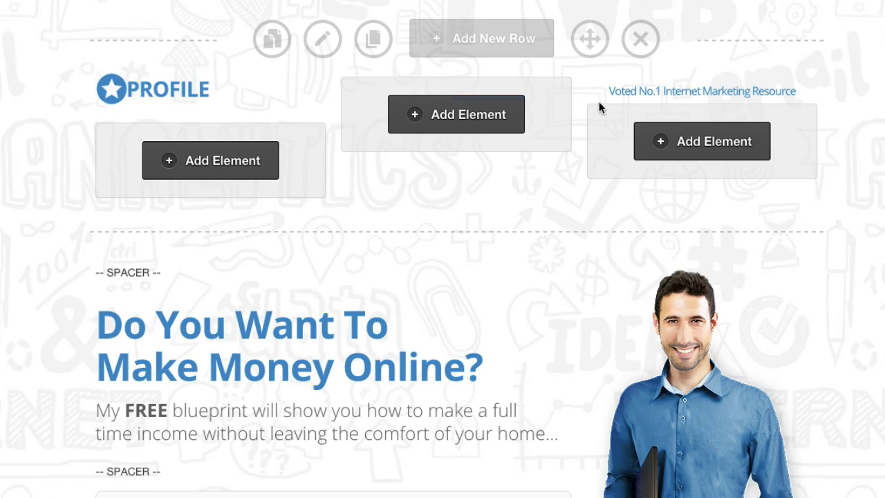
Open Row options for the top headline row, which has full width row enabled
mouse_move(671, 84)
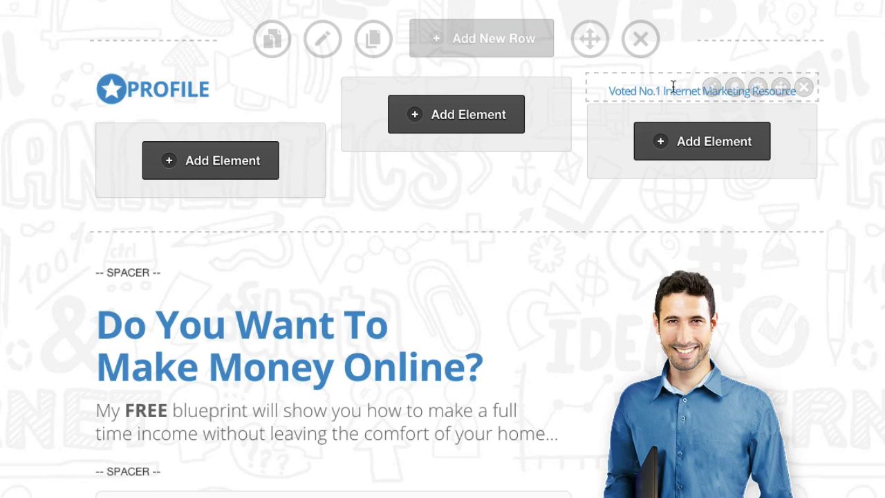
mouse_move(607, 253)
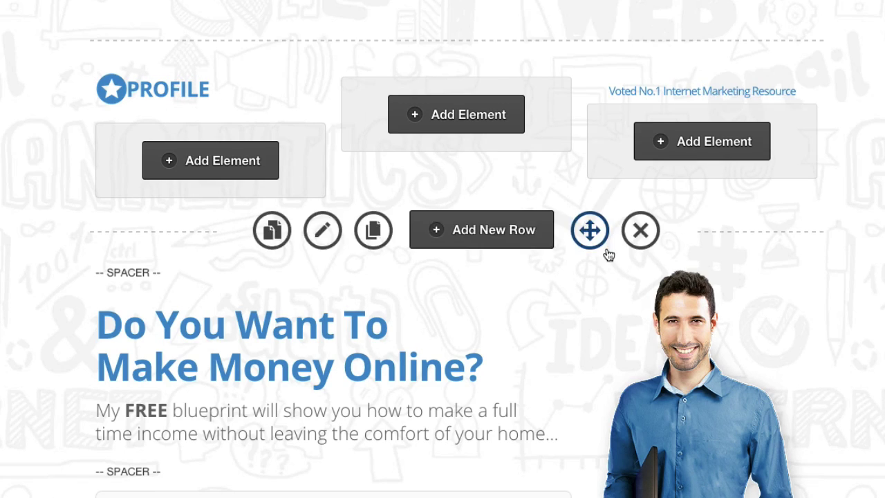
scroll(210, 279, down, 1)
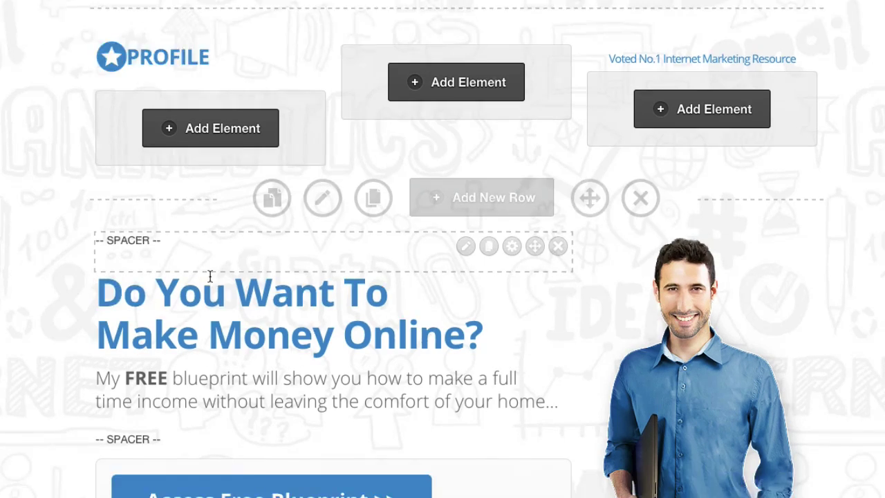
scroll(210, 276, down, 4)
click(324, 78)
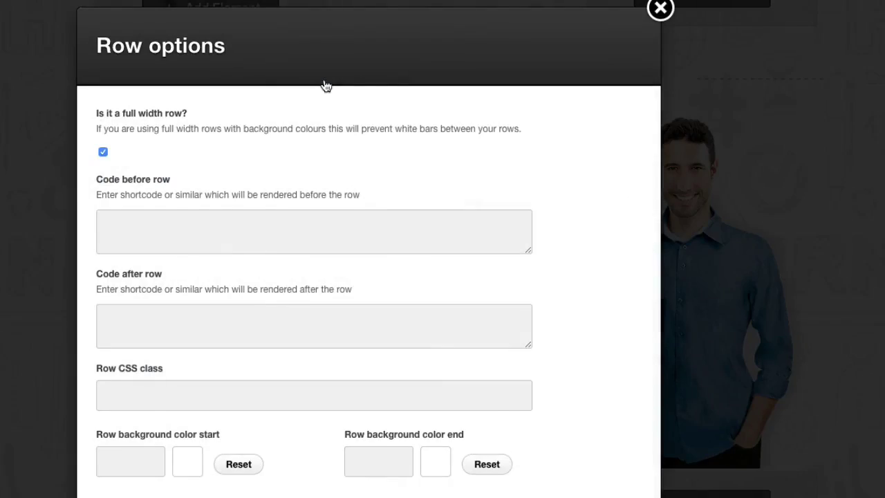
Enter 0 as the headline row's bottom padding and close Row options
scroll(332, 249, down, 5)
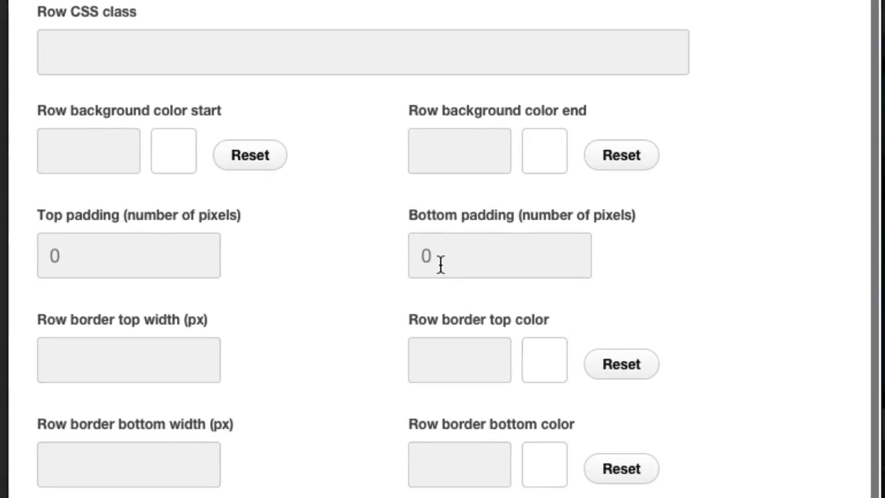
click(441, 263)
text(0)
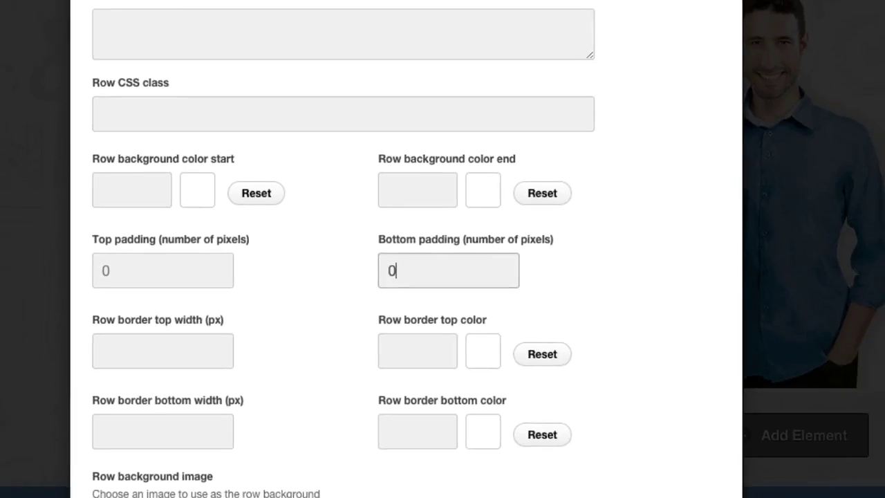
key(Return)
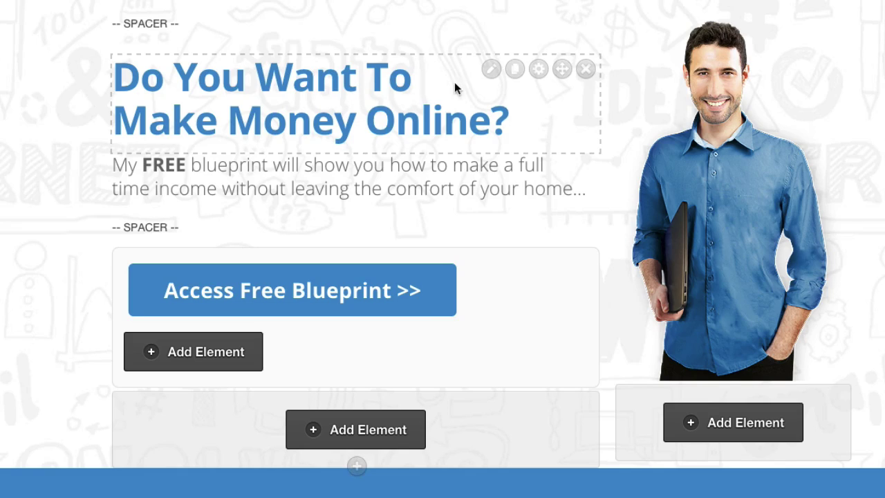
Review the Step 3 - Headline settings, then open the 'My FREE blueprint' text block editor
click(492, 69)
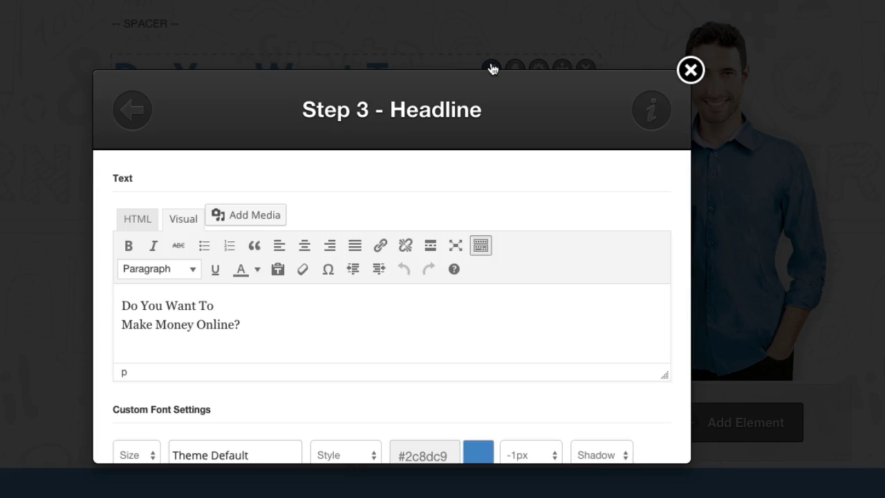
scroll(477, 187, down, 5)
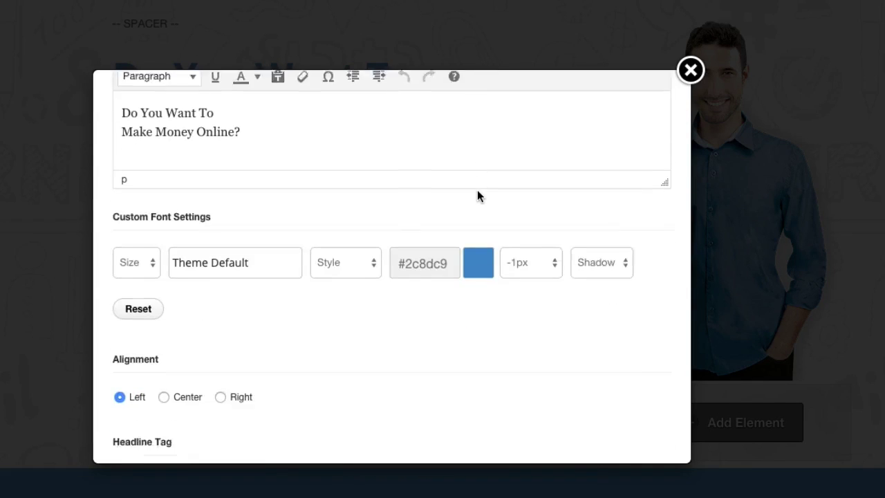
click(690, 69)
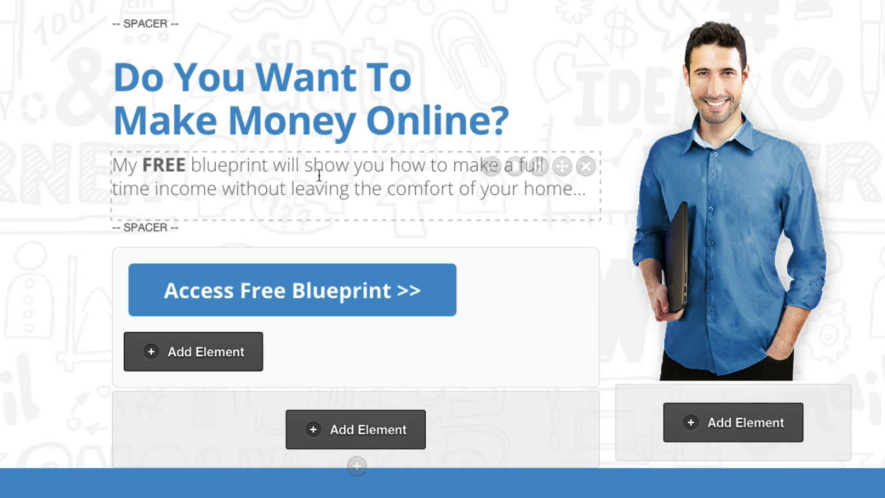
click(490, 167)
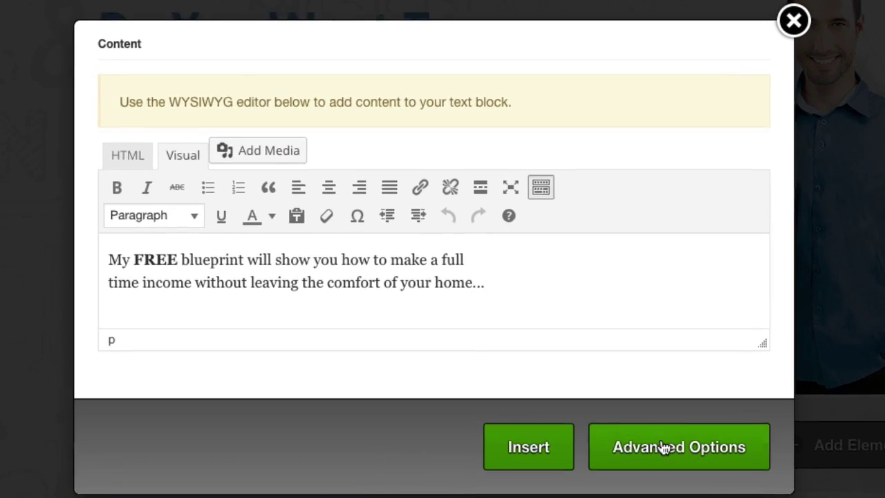
Review the subheadline's advanced settings, including 24px font, padding and margins, then close the editor
click(674, 450)
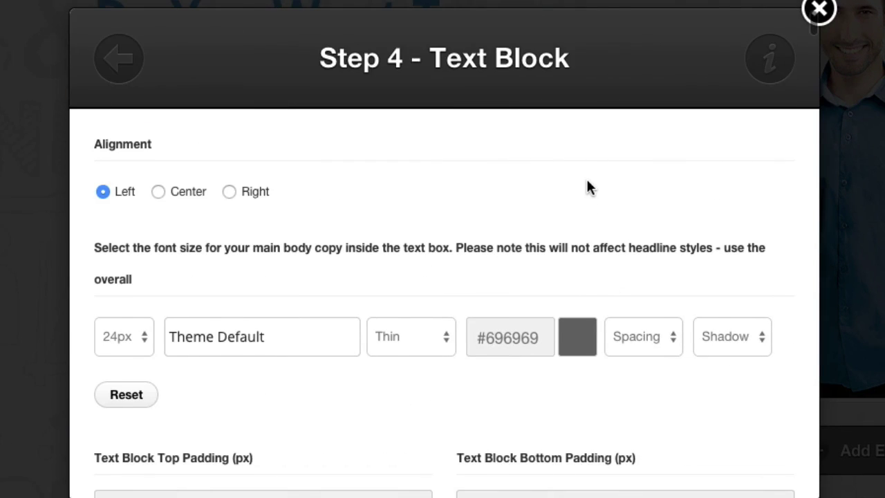
scroll(587, 185, down, 2)
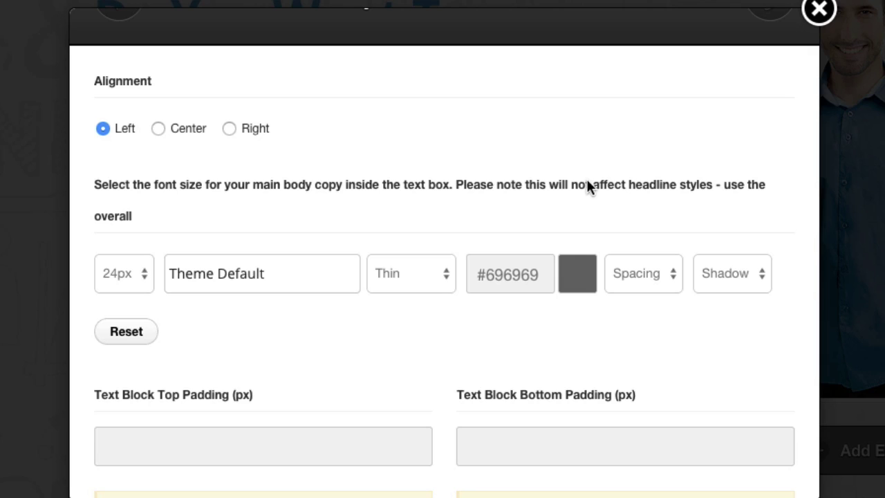
scroll(587, 184, down, 6)
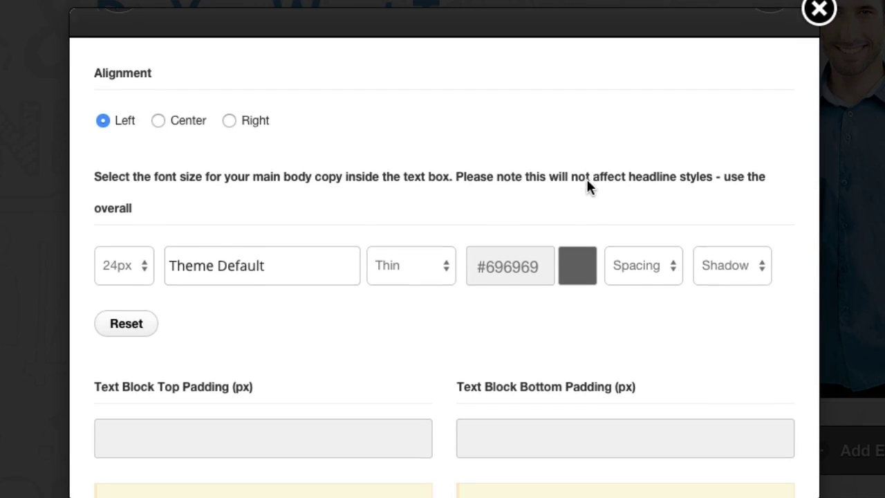
scroll(588, 182, down, 1)
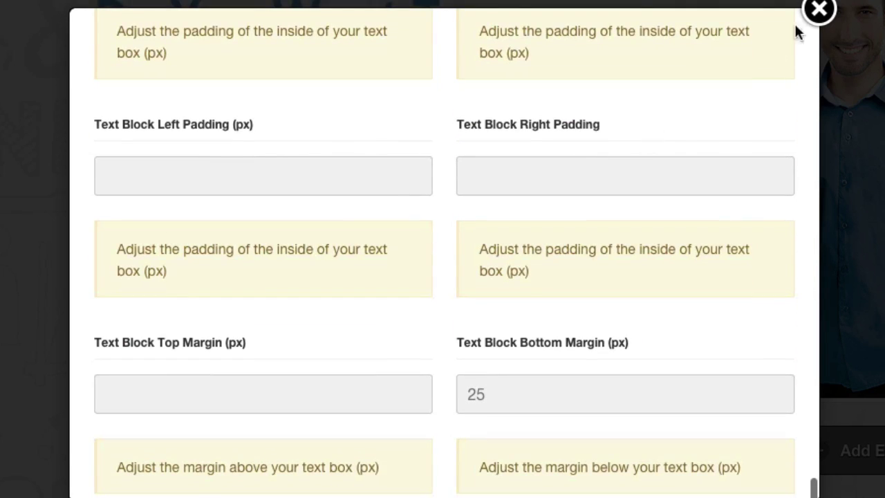
click(819, 9)
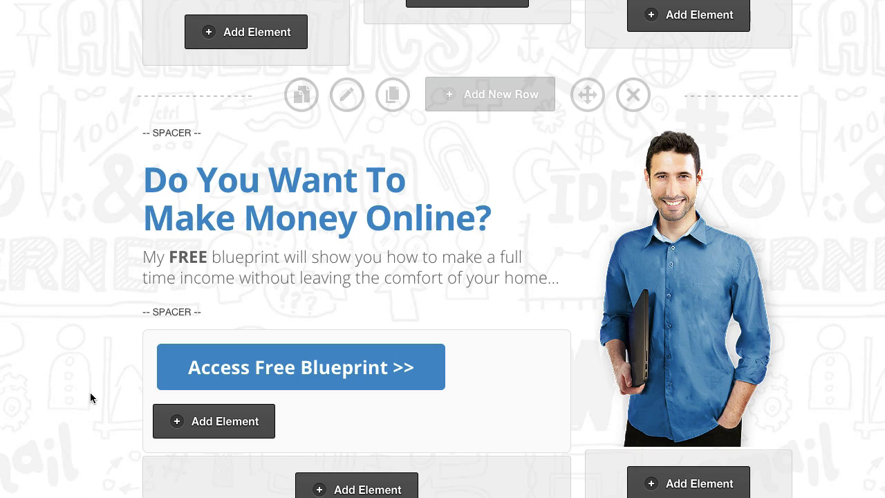
mouse_move(253, 362)
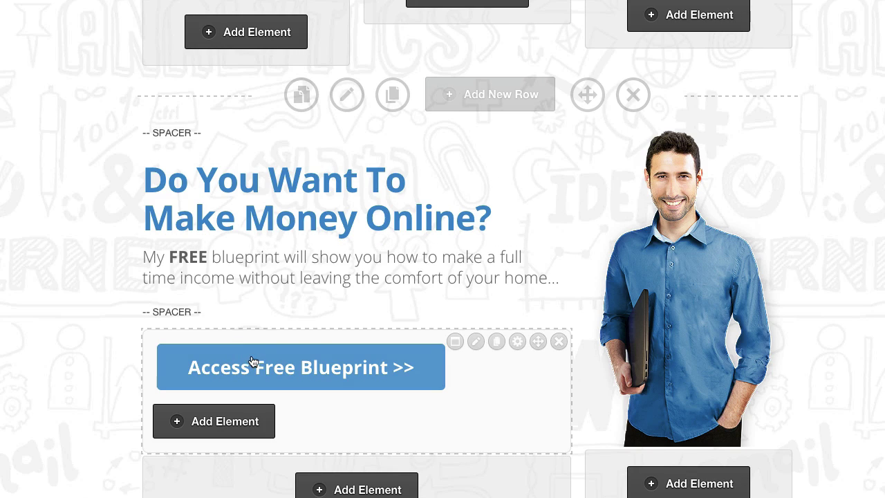
click(475, 343)
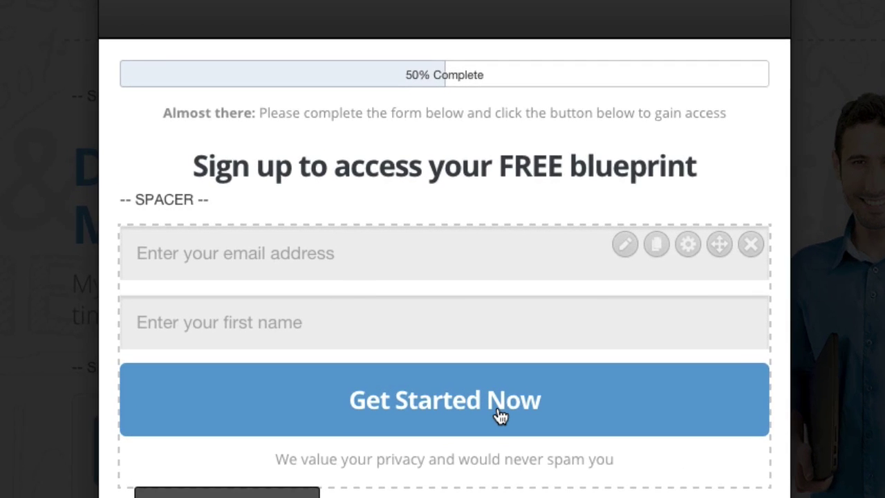
mouse_move(515, 70)
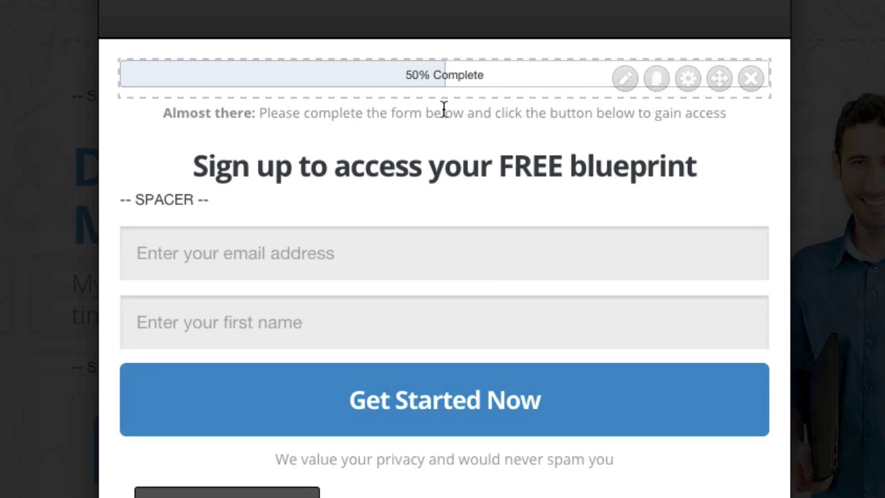
mouse_move(373, 118)
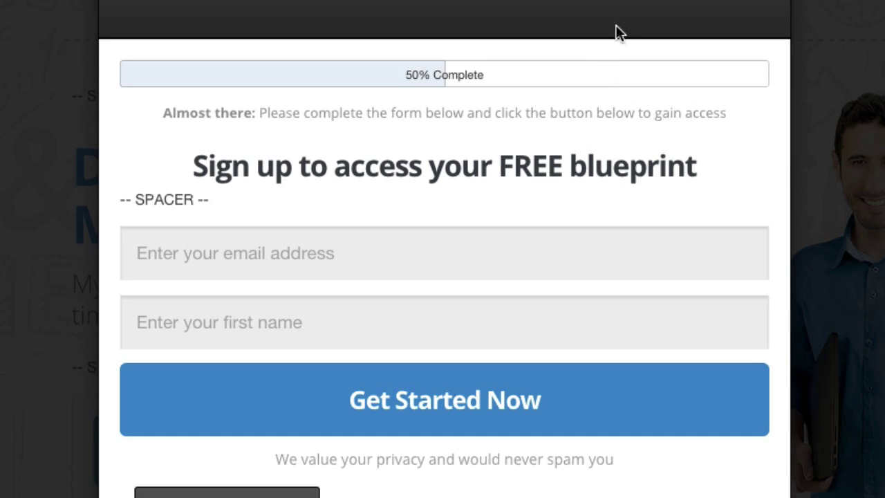
click(789, 0)
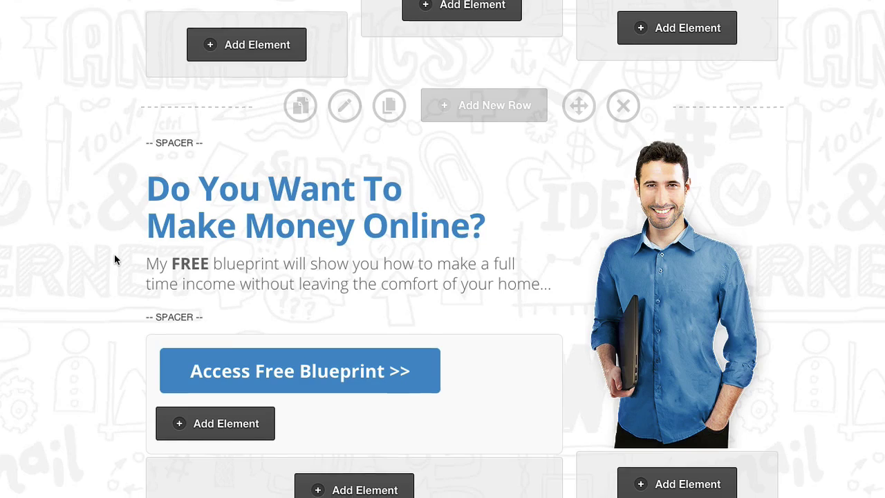
scroll(114, 255, down, 6)
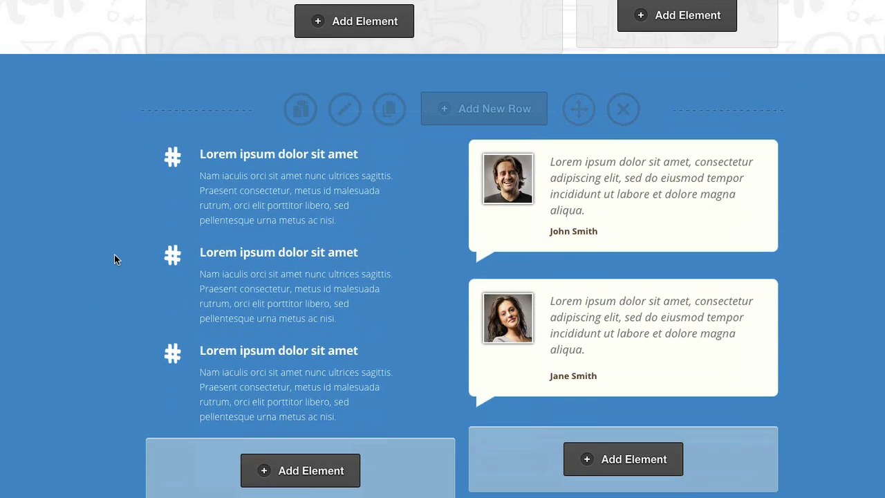
click(343, 109)
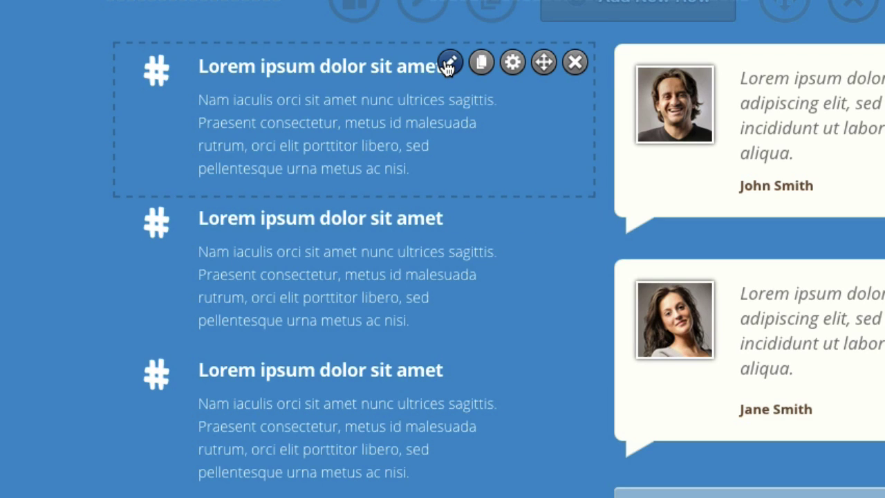
click(449, 62)
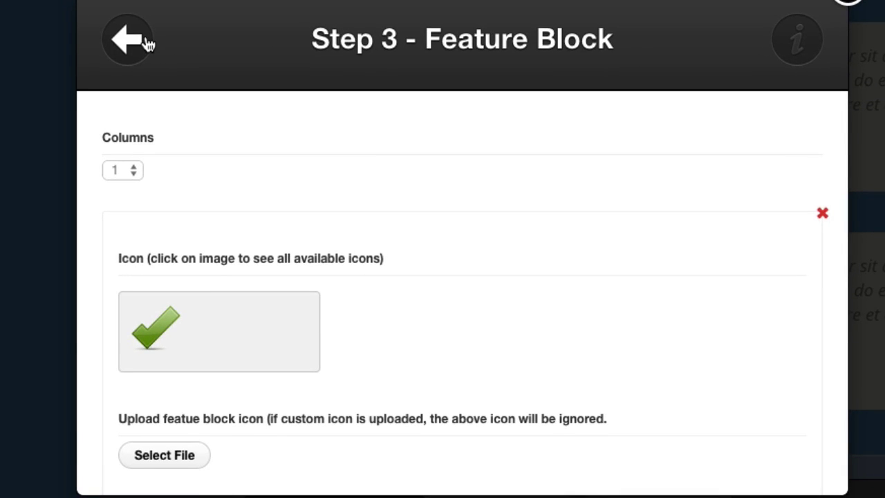
click(145, 42)
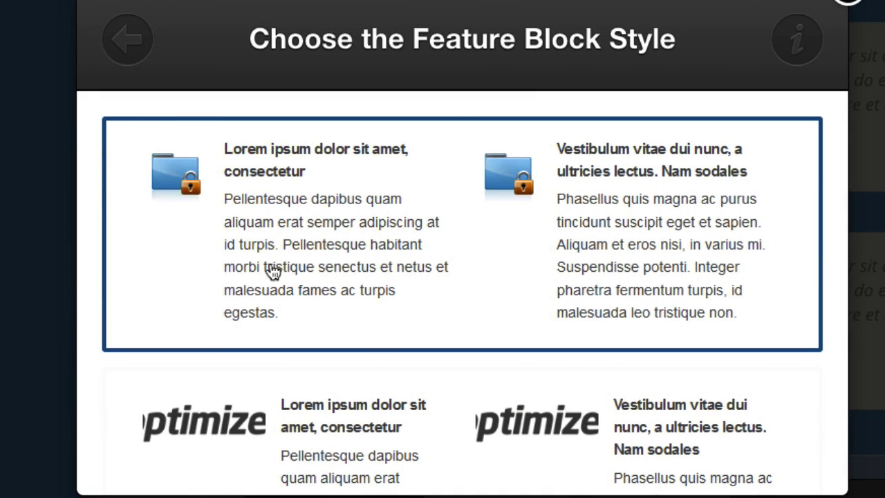
click(383, 197)
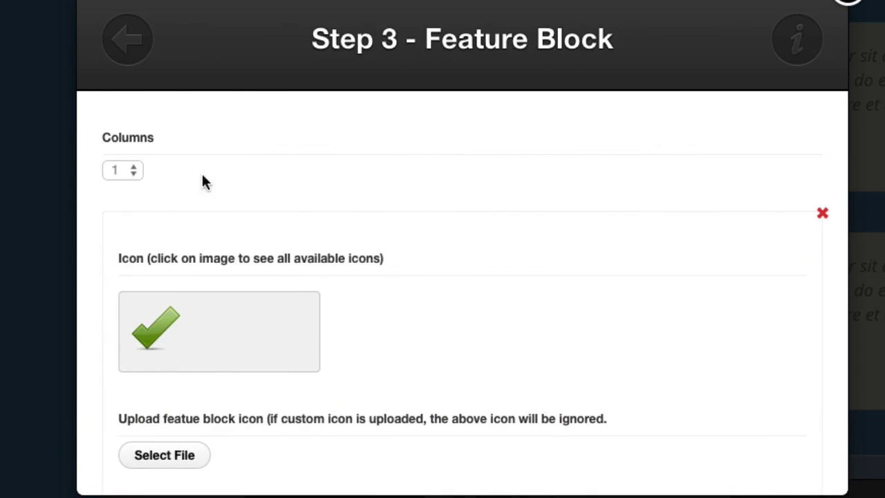
click(127, 171)
click(229, 161)
click(848, 3)
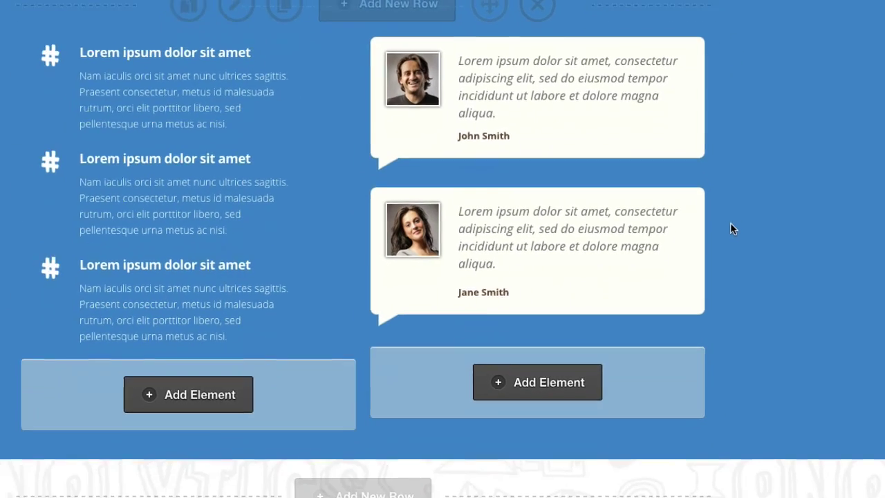
Scroll back to the top to view the PROFILE hero and blue testimonials section
scroll(711, 225, up, 2)
scroll(711, 225, down, 2)
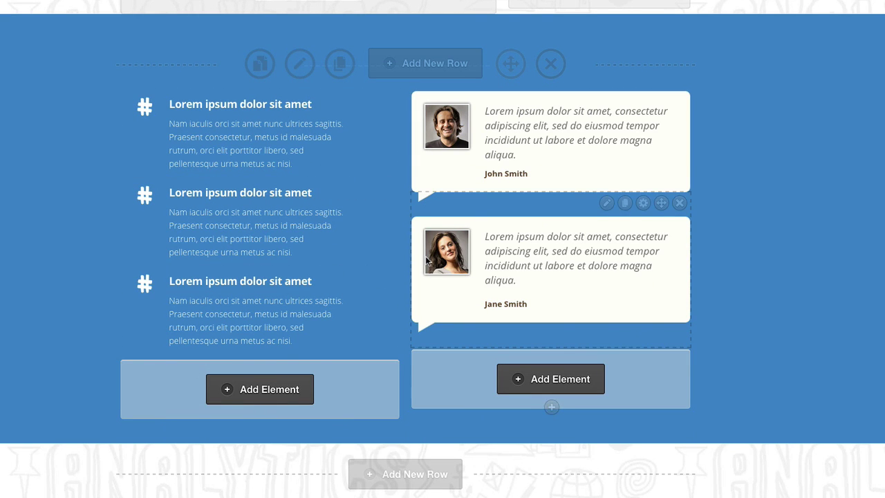
scroll(426, 260, up, 4)
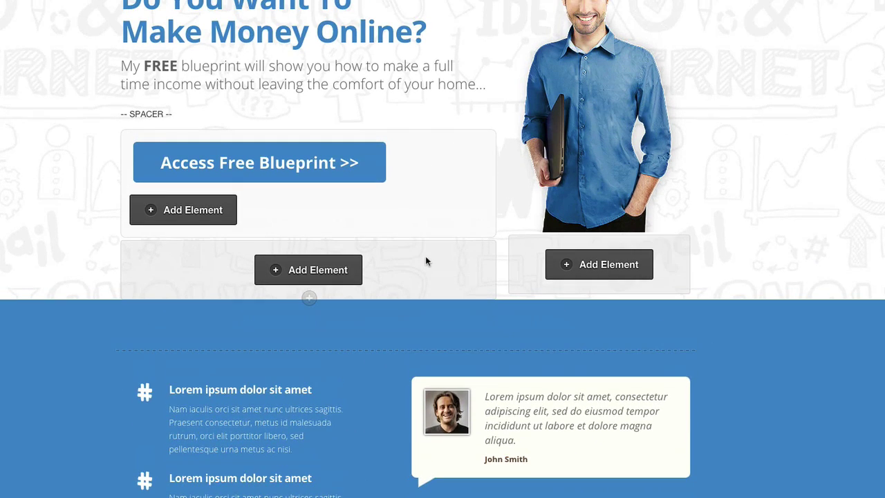
scroll(426, 261, up, 1)
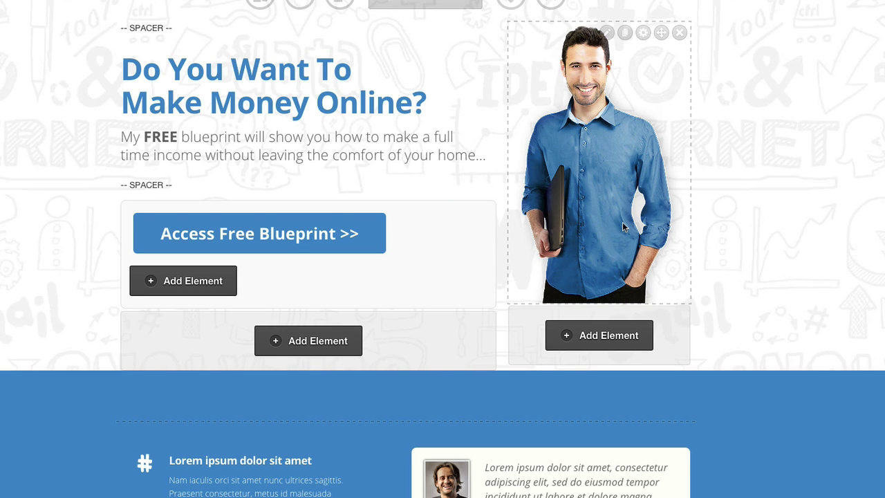
scroll(622, 226, up, 3)
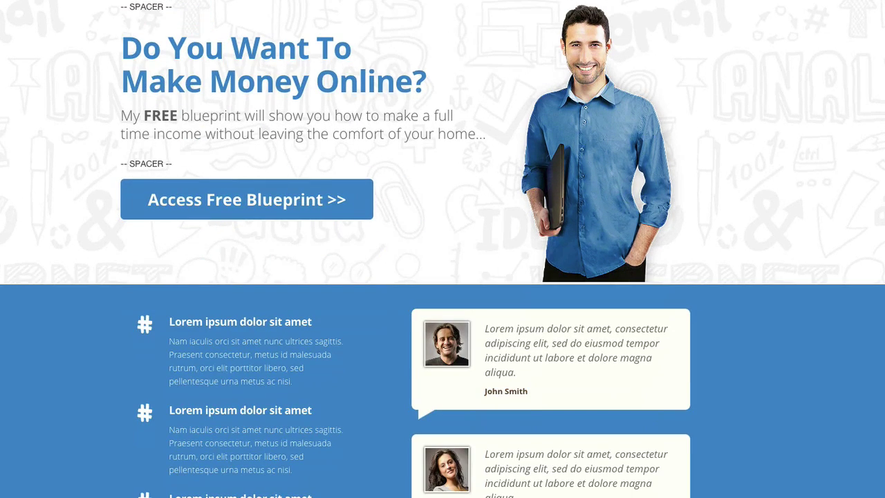
scroll(47, 271, up, 1)
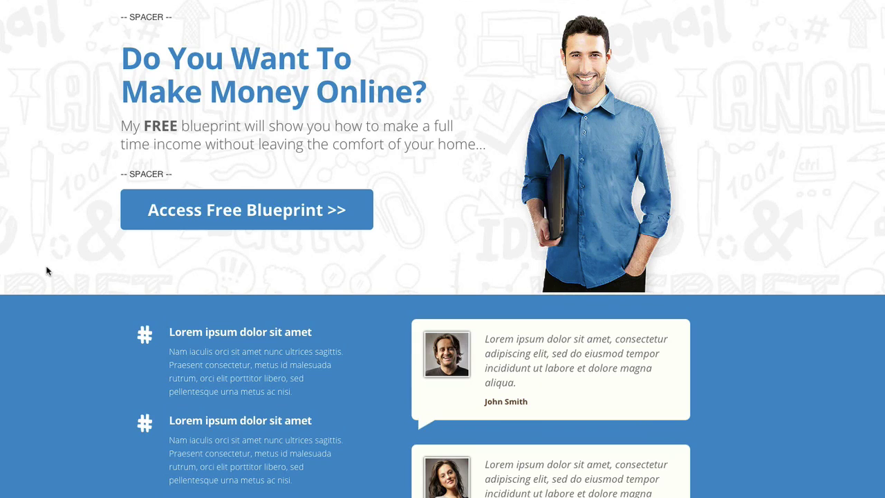